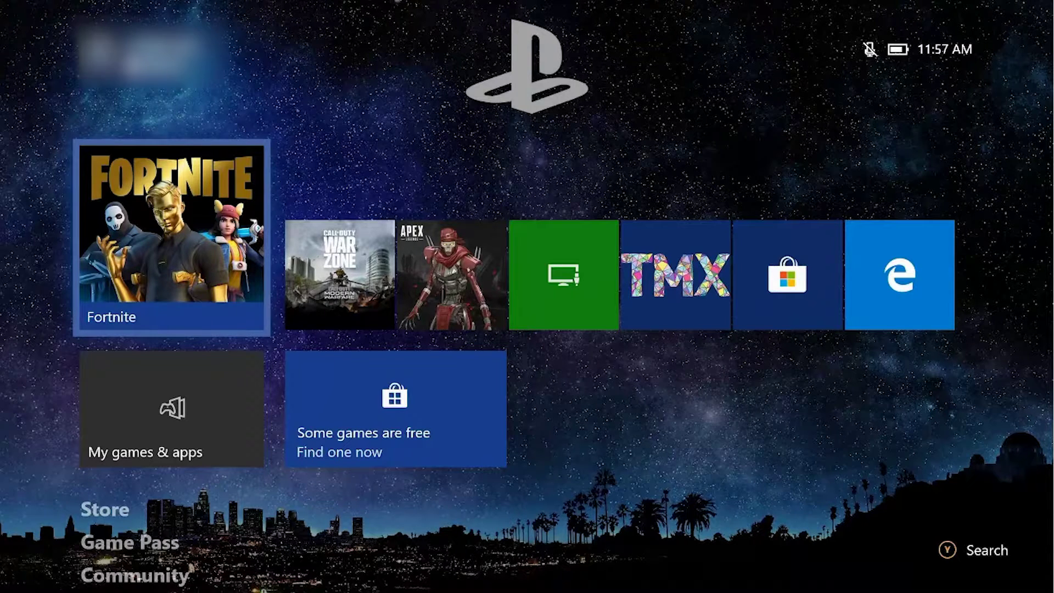
Step: Open console Settings from the System tab of the Xbox guide
{"action": "key", "text": "super"}
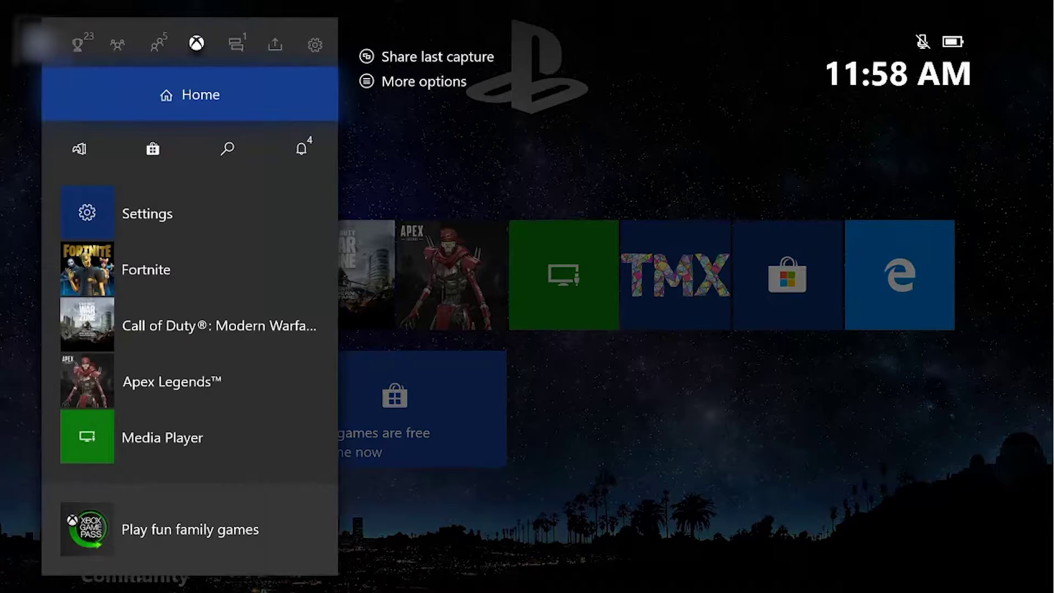
{"action": "key", "text": "Right"}
{"action": "key", "text": "Right"}
{"action": "key", "text": "Right"}
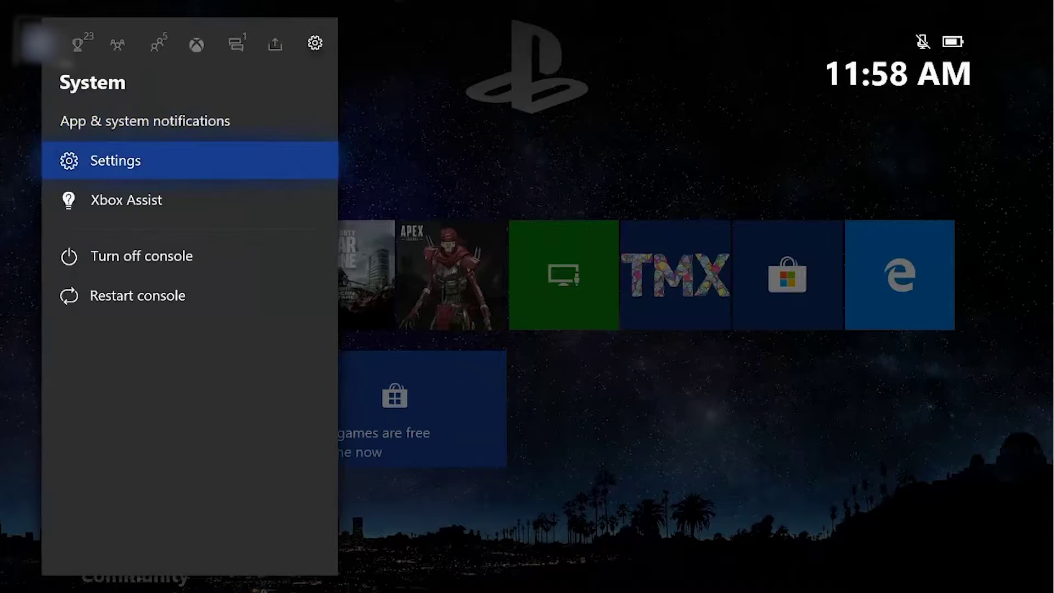
{"action": "key", "text": "Return"}
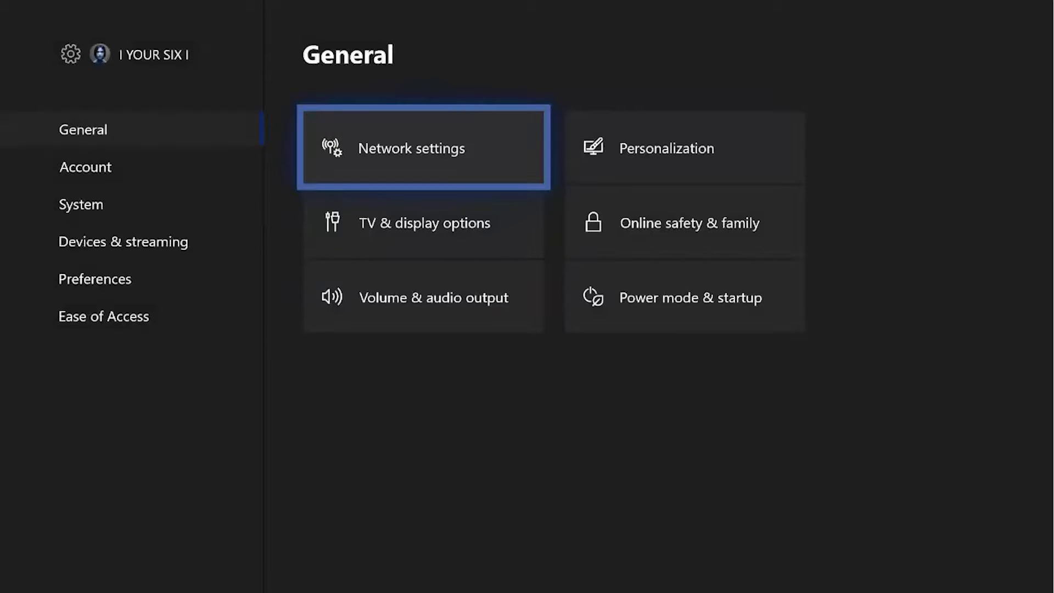
Step: Set Xbox IPv4 to Manual under Network > Advanced settings > IP settings
{"action": "key", "text": "Return"}
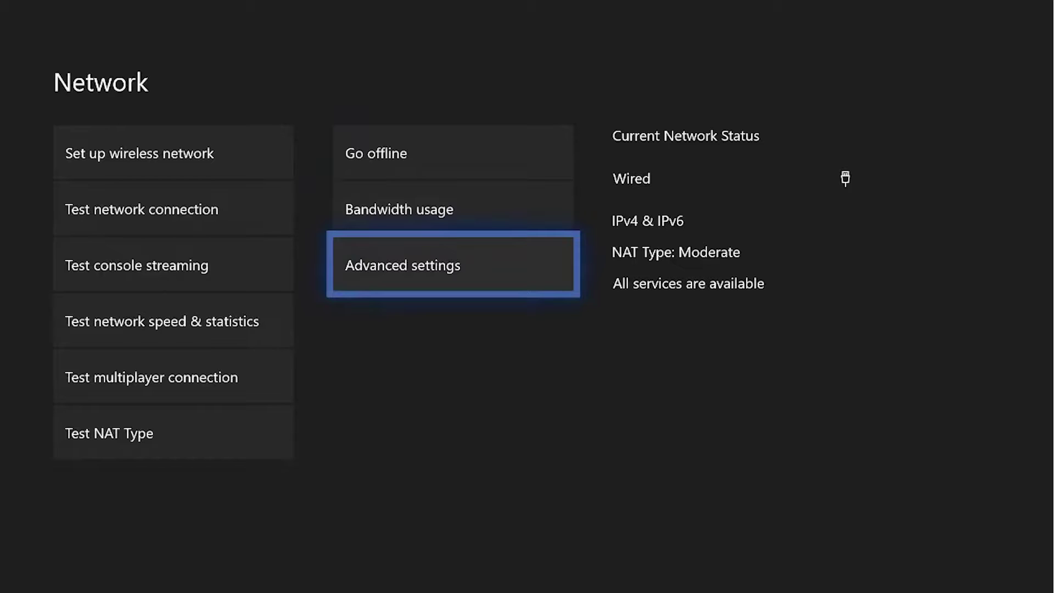
{"action": "key", "text": "Return"}
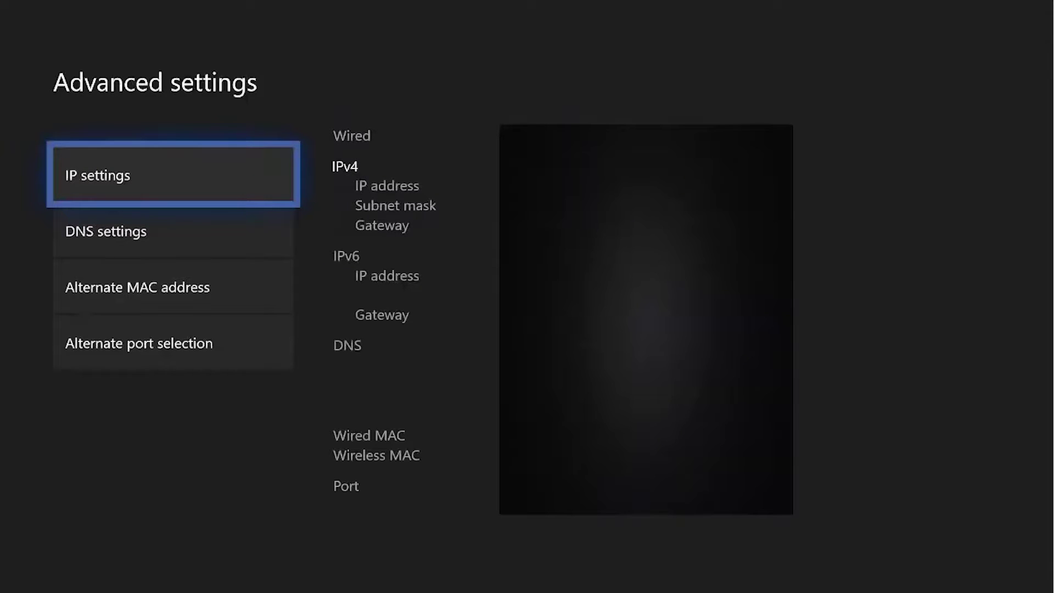
{"action": "key", "text": "Return"}
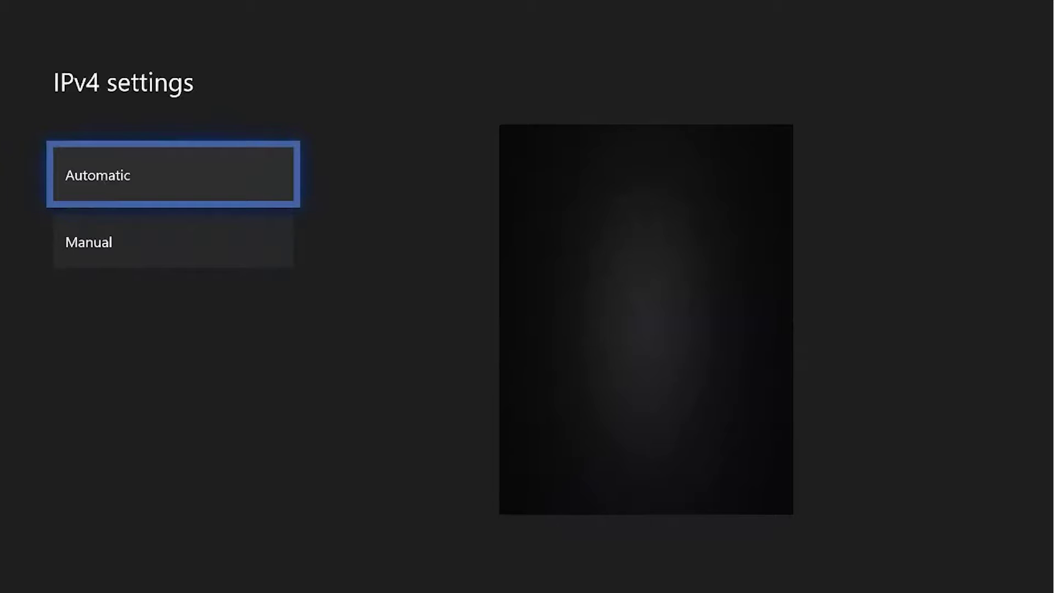
{"action": "key", "text": "Down"}
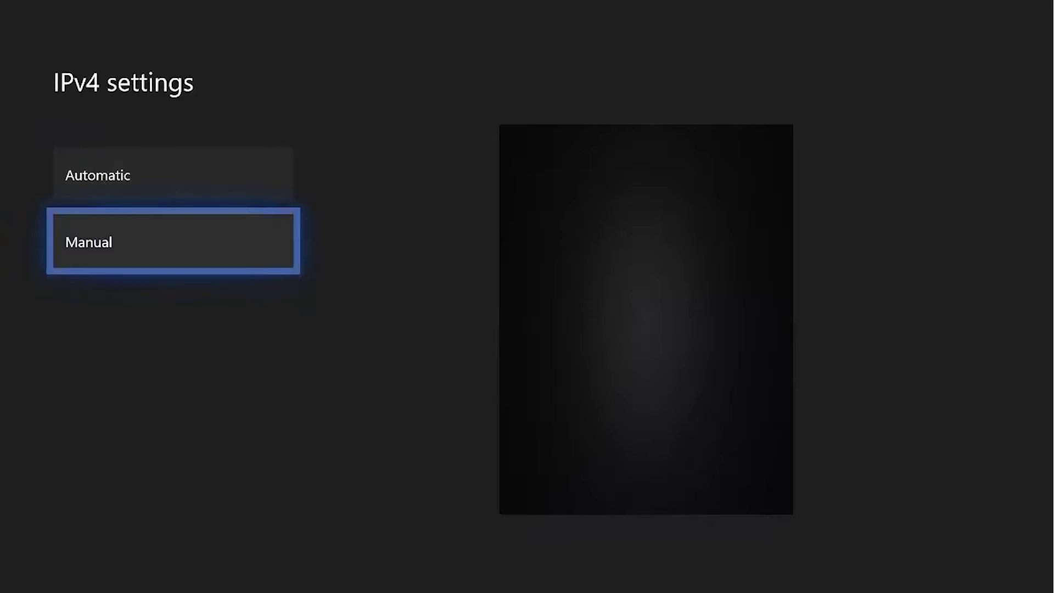
{"action": "key", "text": "Return"}
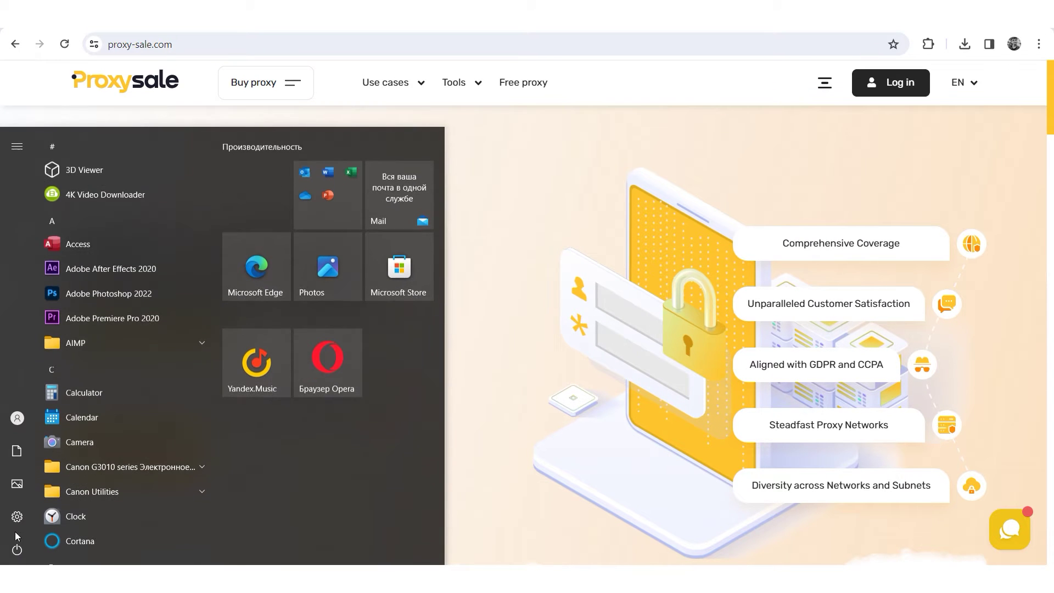
Step: Switch on Use a proxy server in Windows Proxy settings and save it
{"action": "left_click", "coordinate": [16, 517]}
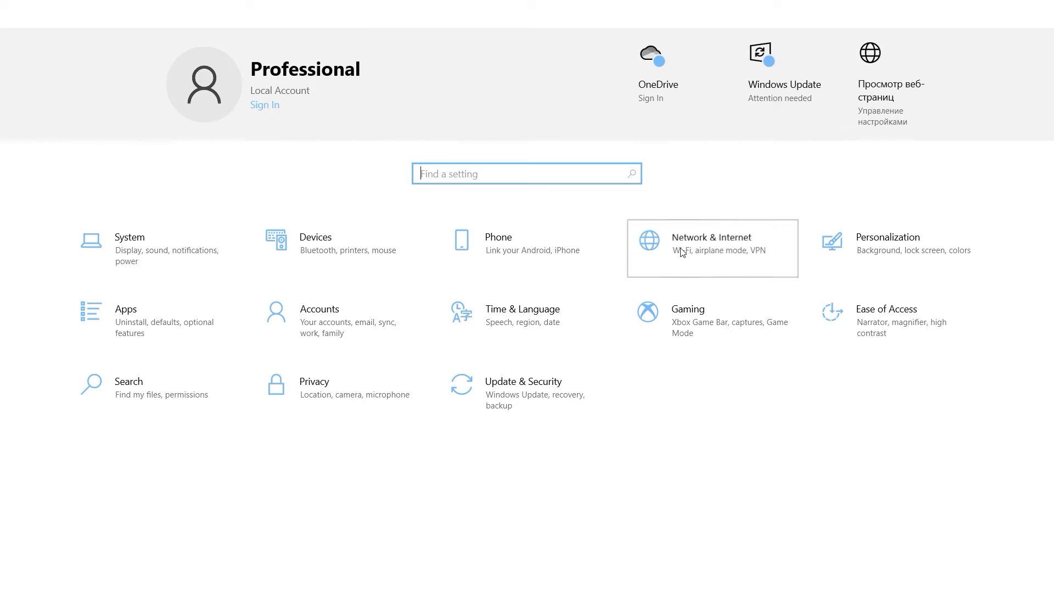
{"action": "left_click", "coordinate": [682, 251]}
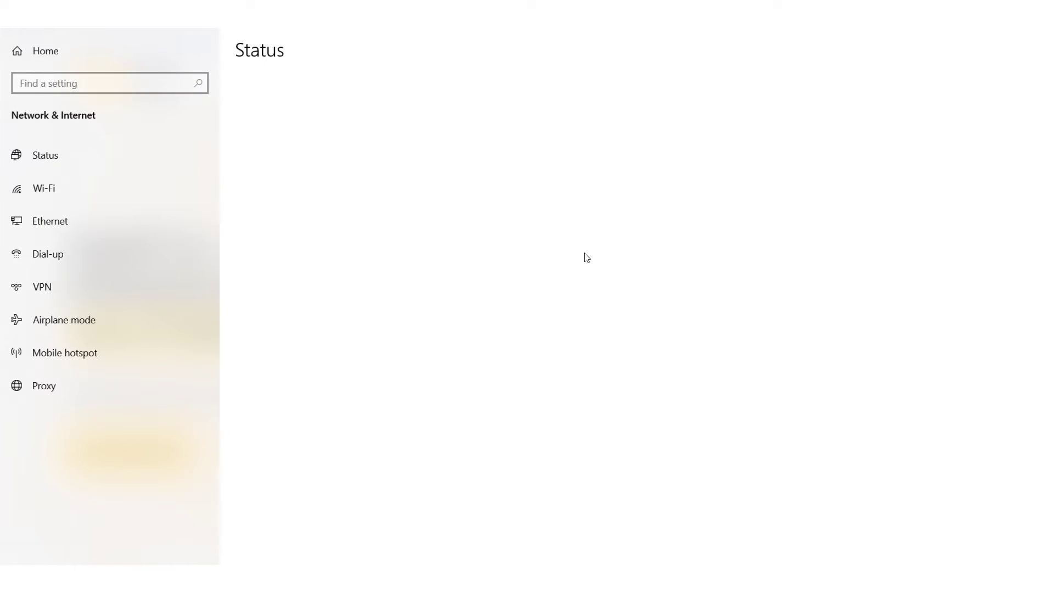
{"action": "left_click", "coordinate": [44, 388]}
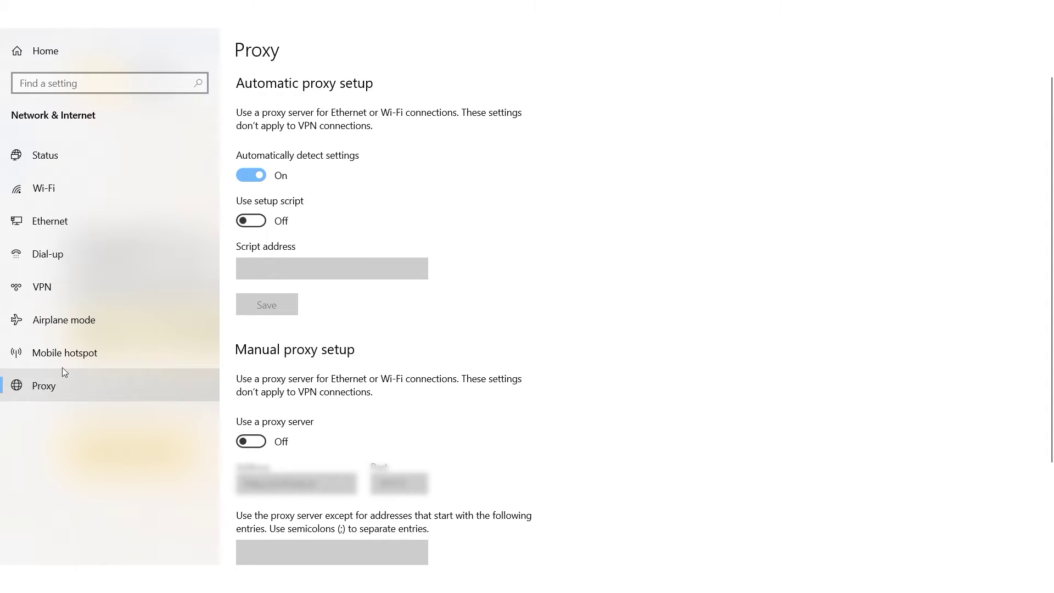
{"action": "left_click", "coordinate": [252, 441]}
{"action": "scroll", "coordinate": [482, 398], "scroll_direction": "down", "scroll_amount": 2}
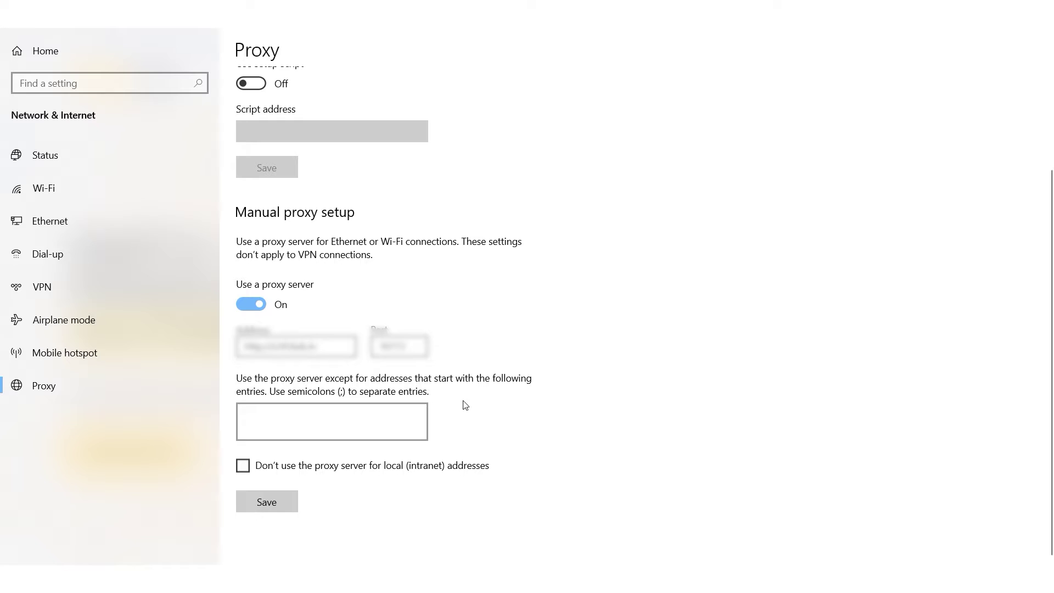
{"action": "left_click", "coordinate": [330, 422]}
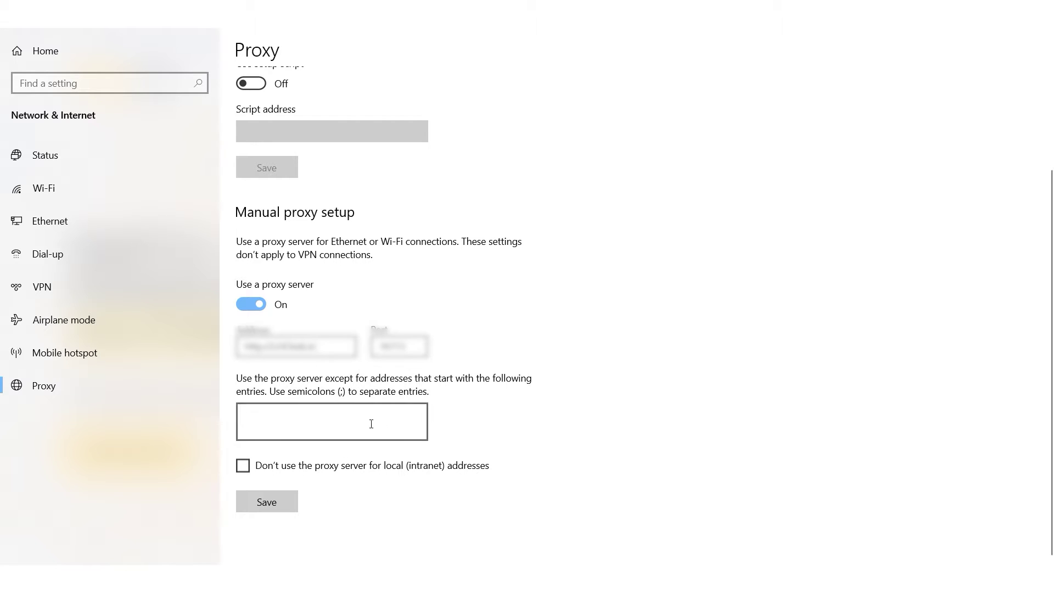
{"action": "left_click", "coordinate": [277, 506]}
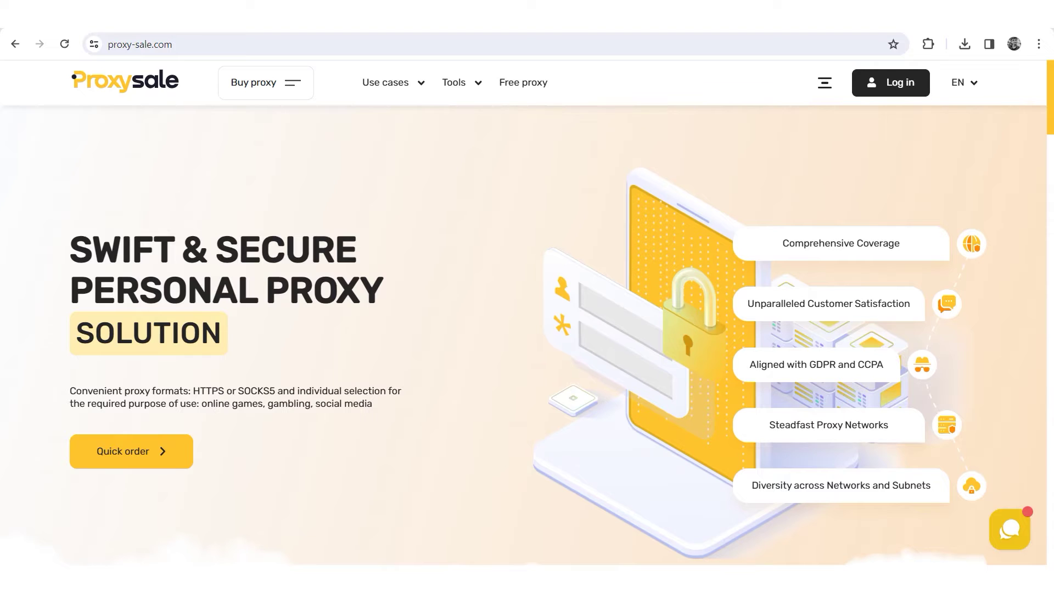
Step: Open the Buy proxy menu and reload the Proxy-Sale home page
{"action": "left_click", "coordinate": [288, 83]}
{"action": "left_click", "coordinate": [267, 44]}
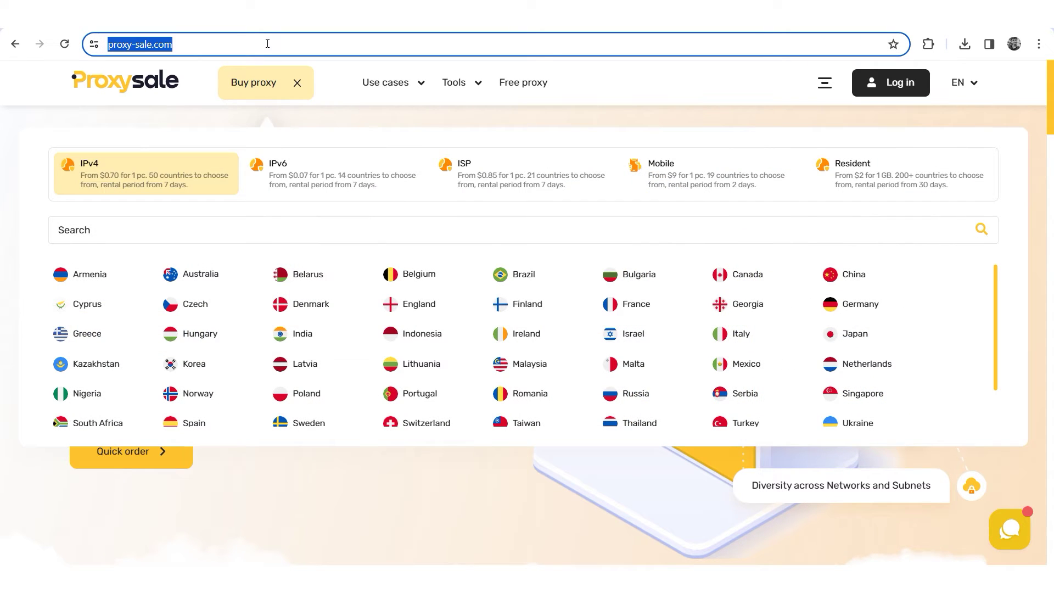
{"action": "key", "text": "Return"}
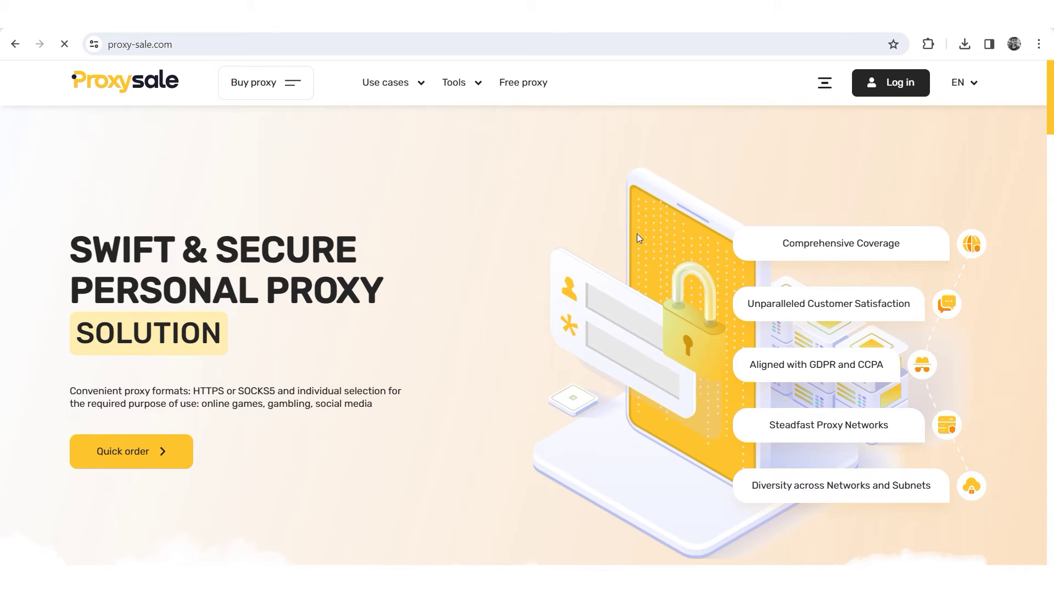
Step: Turn on Windows Mobile hotspot to share this PC's internet connection
{"action": "key", "text": "super"}
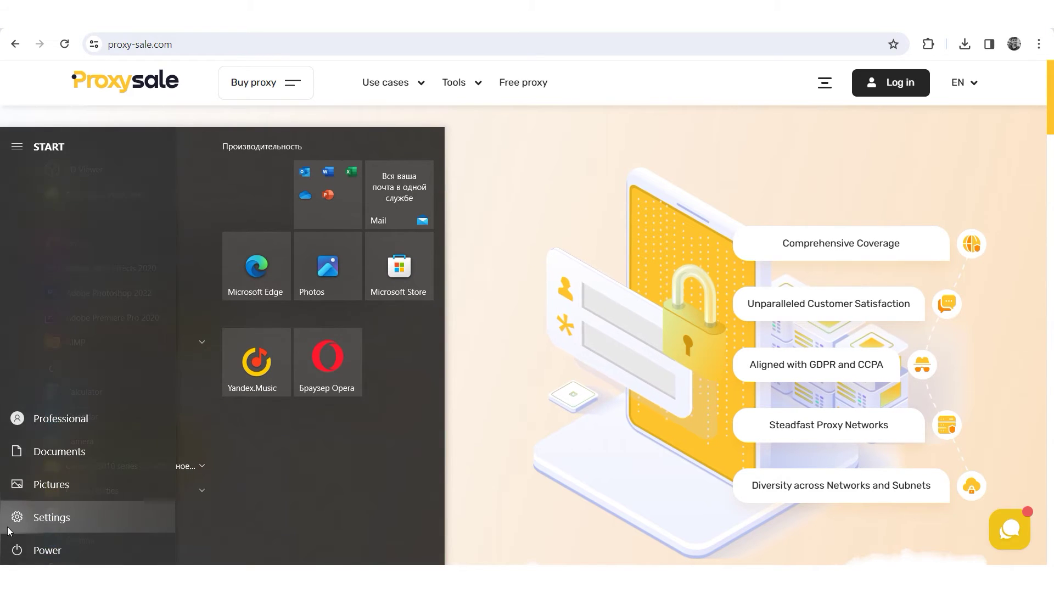
{"action": "left_click", "coordinate": [15, 516]}
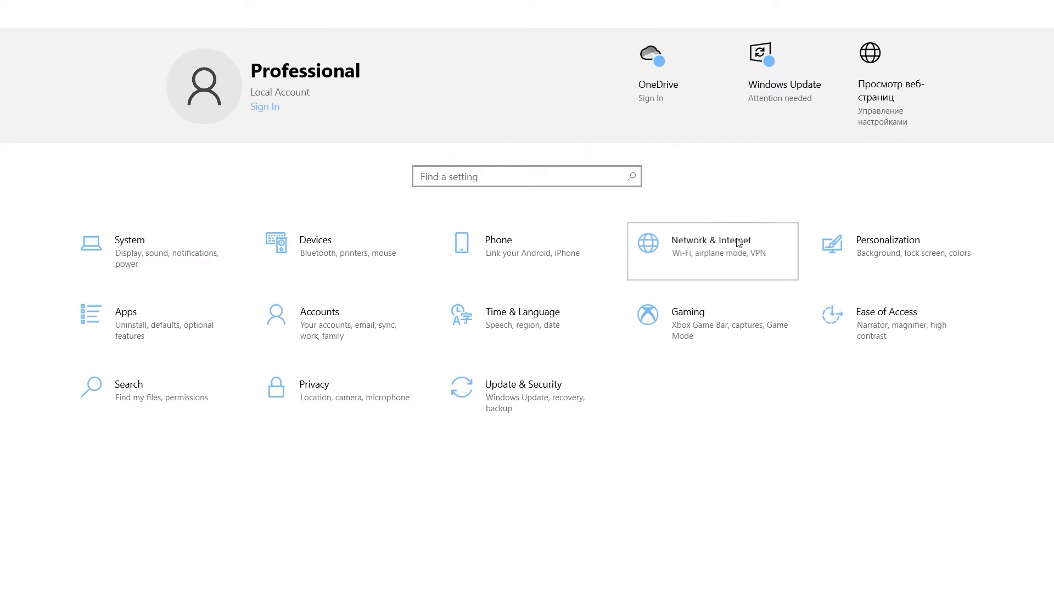
{"action": "left_click", "coordinate": [713, 251]}
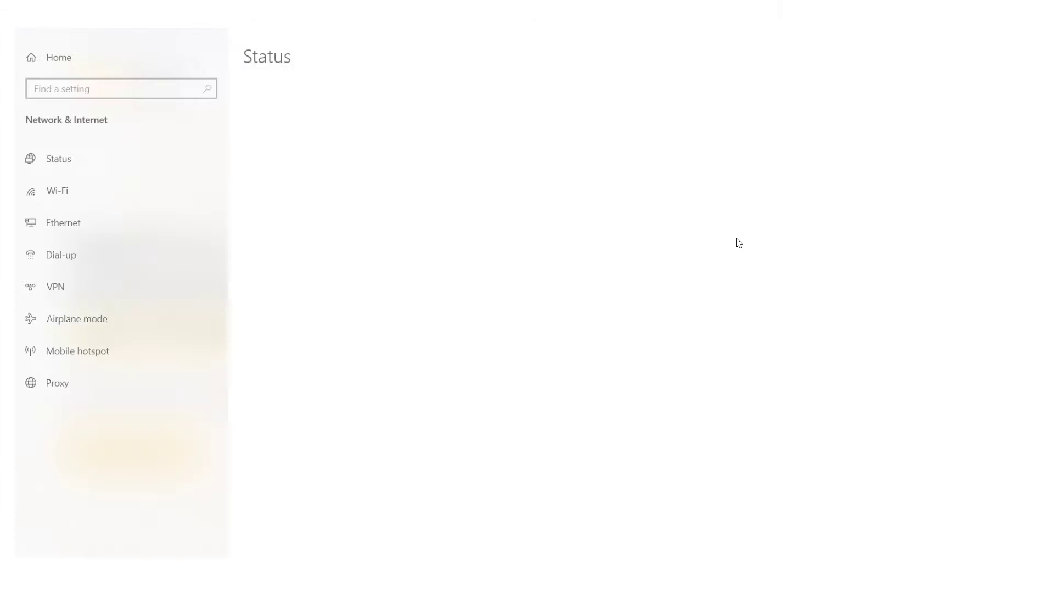
{"action": "left_click", "coordinate": [86, 360]}
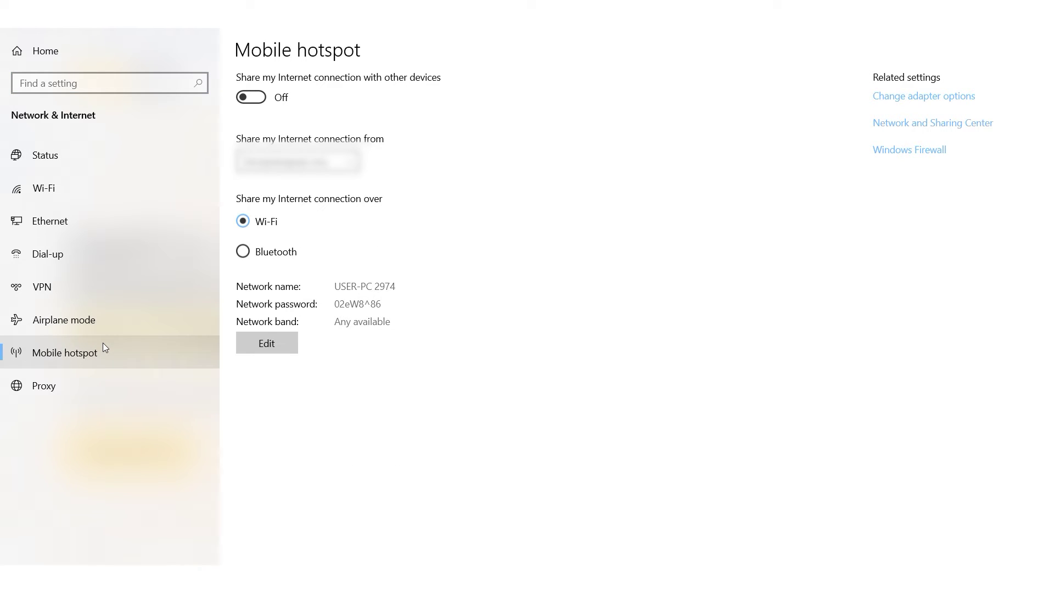
{"action": "left_click", "coordinate": [252, 97]}
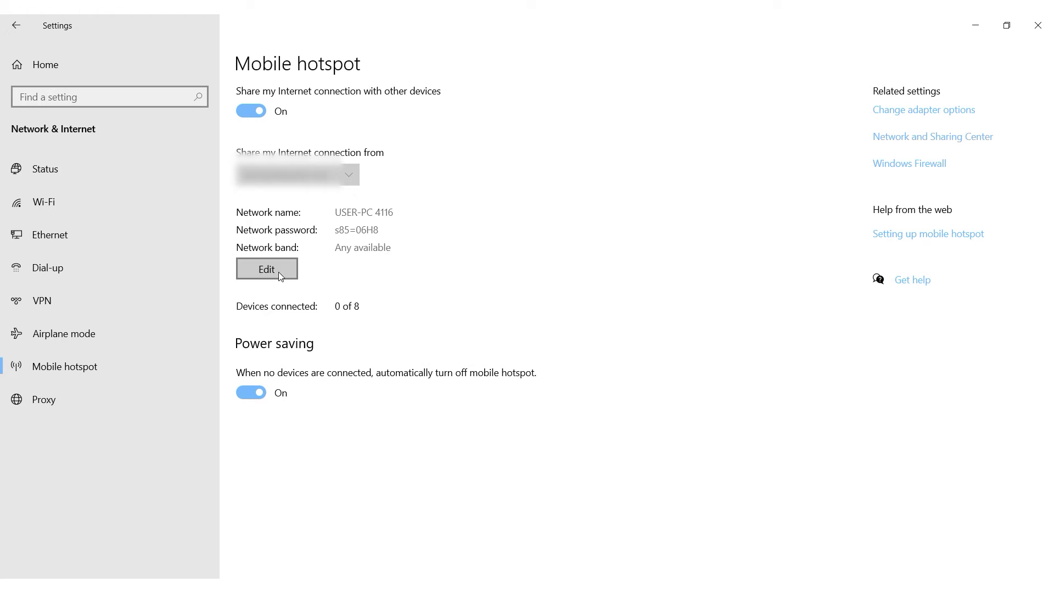
Step: Edit the mobile hotspot's network name and password
{"action": "left_click", "coordinate": [266, 269]}
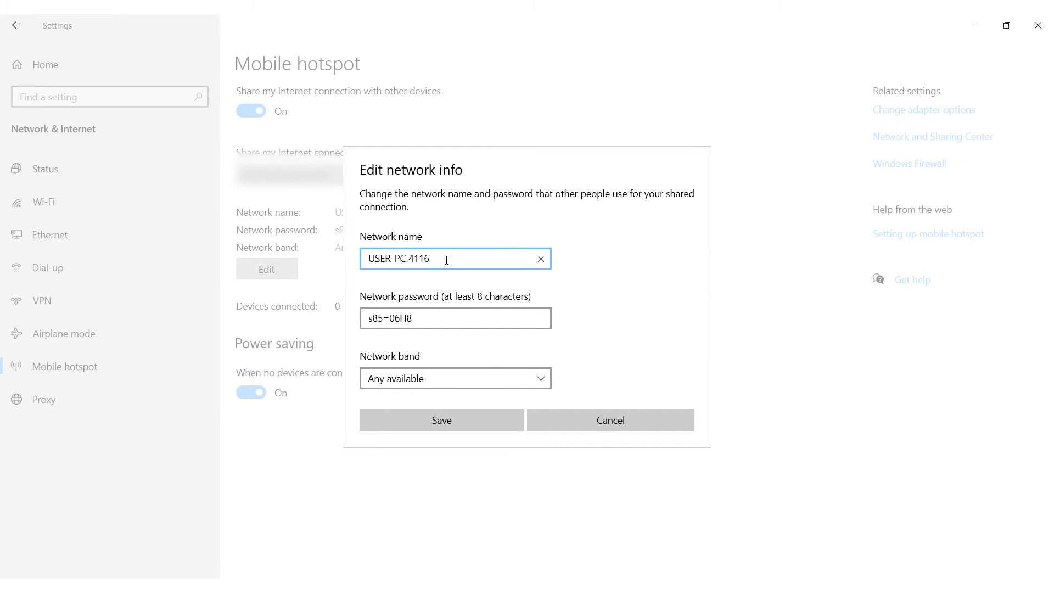
{"action": "left_click", "coordinate": [446, 318]}
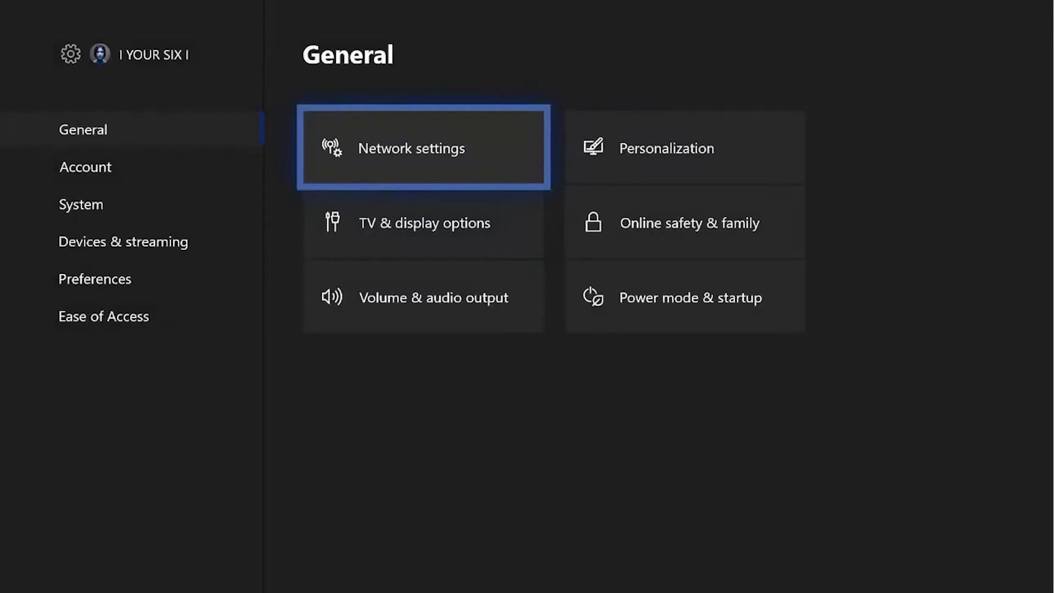
{"action": "key", "text": "Return"}
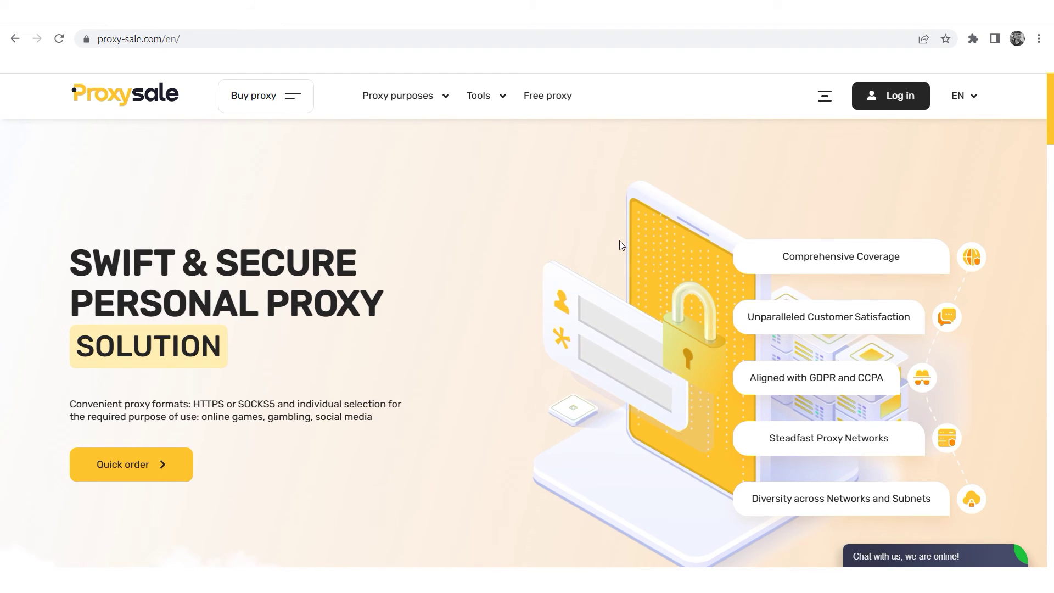
{"action": "scroll", "coordinate": [620, 240], "scroll_direction": "down", "scroll_amount": 1}
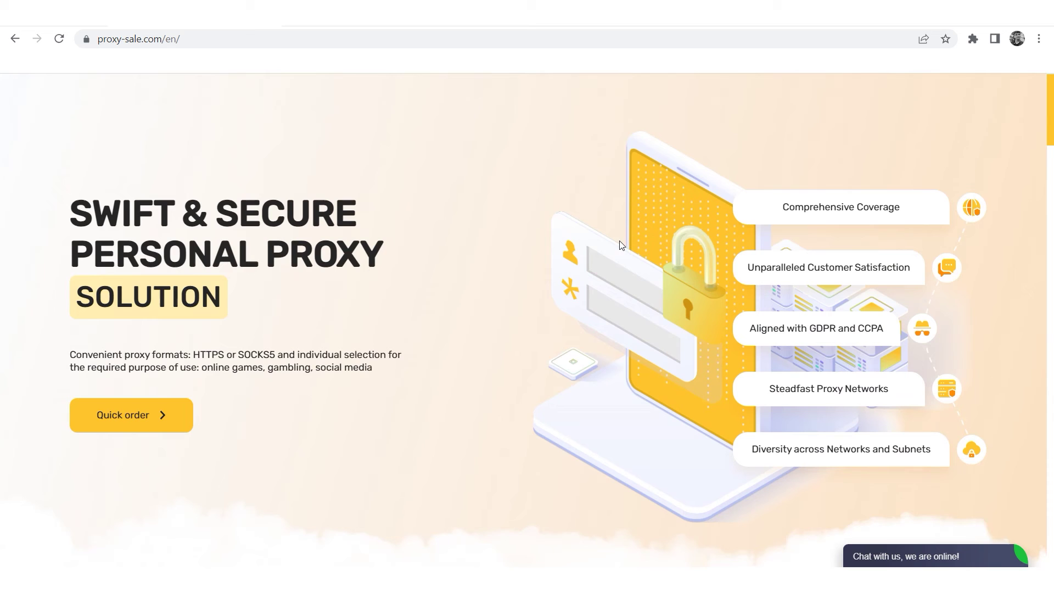
{"action": "scroll", "coordinate": [620, 240], "scroll_direction": "down", "scroll_amount": 1}
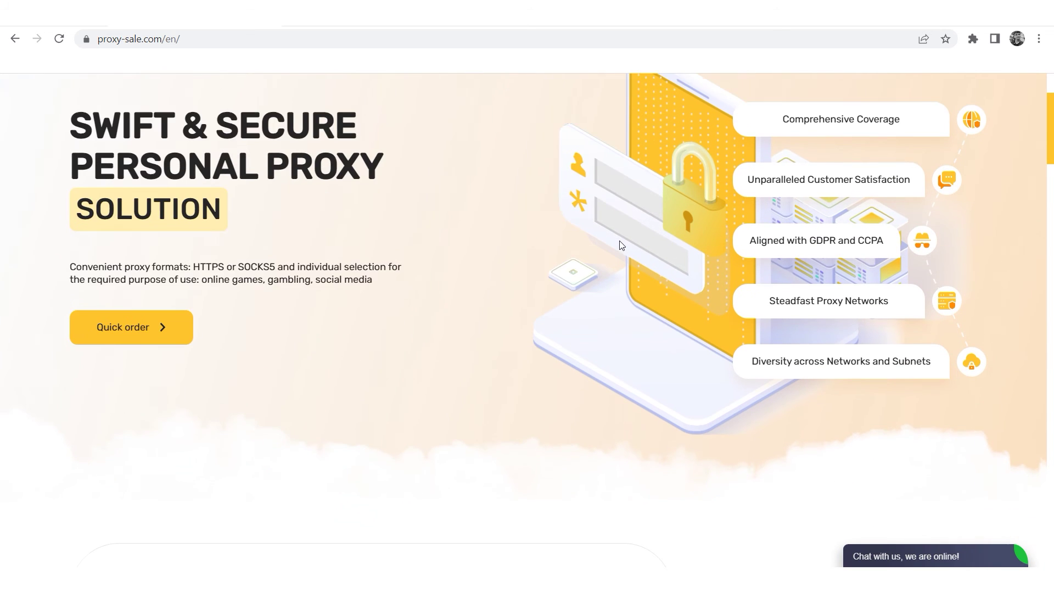
{"action": "scroll", "coordinate": [619, 241], "scroll_direction": "down", "scroll_amount": 1}
{"action": "scroll", "coordinate": [620, 246], "scroll_direction": "down", "scroll_amount": 1}
{"action": "scroll", "coordinate": [620, 245], "scroll_direction": "down", "scroll_amount": 1}
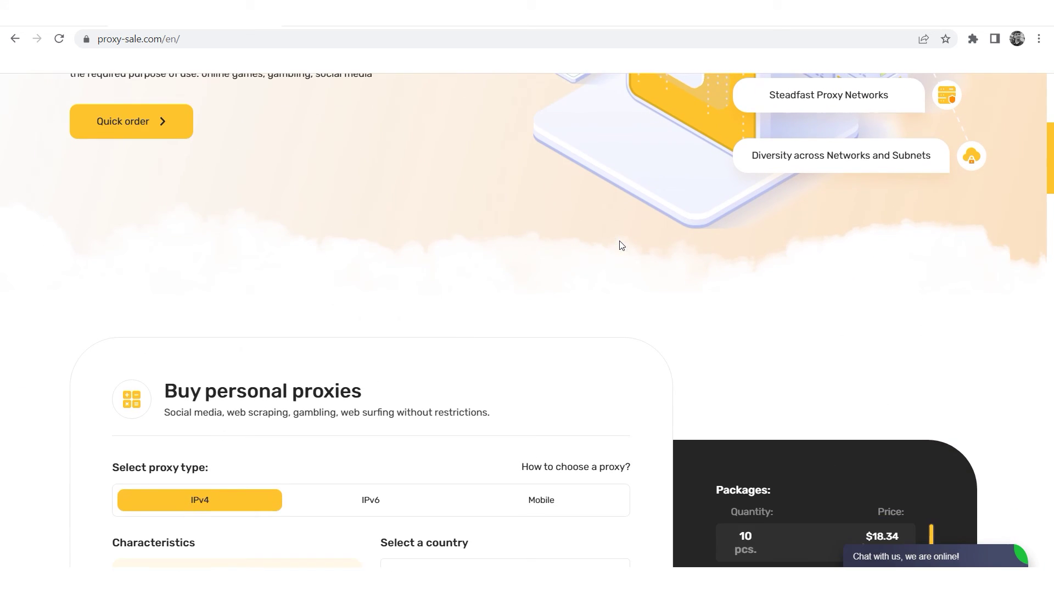
{"action": "scroll", "coordinate": [621, 245], "scroll_direction": "down", "scroll_amount": 1}
{"action": "scroll", "coordinate": [621, 246], "scroll_direction": "down", "scroll_amount": 1}
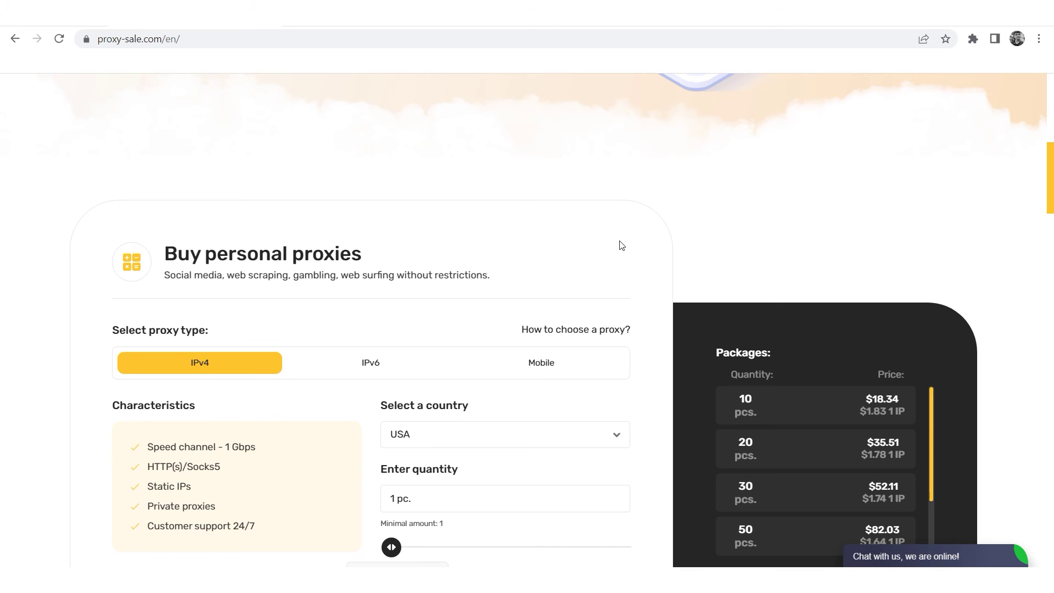
{"action": "scroll", "coordinate": [993, 268], "scroll_direction": "down", "scroll_amount": 1}
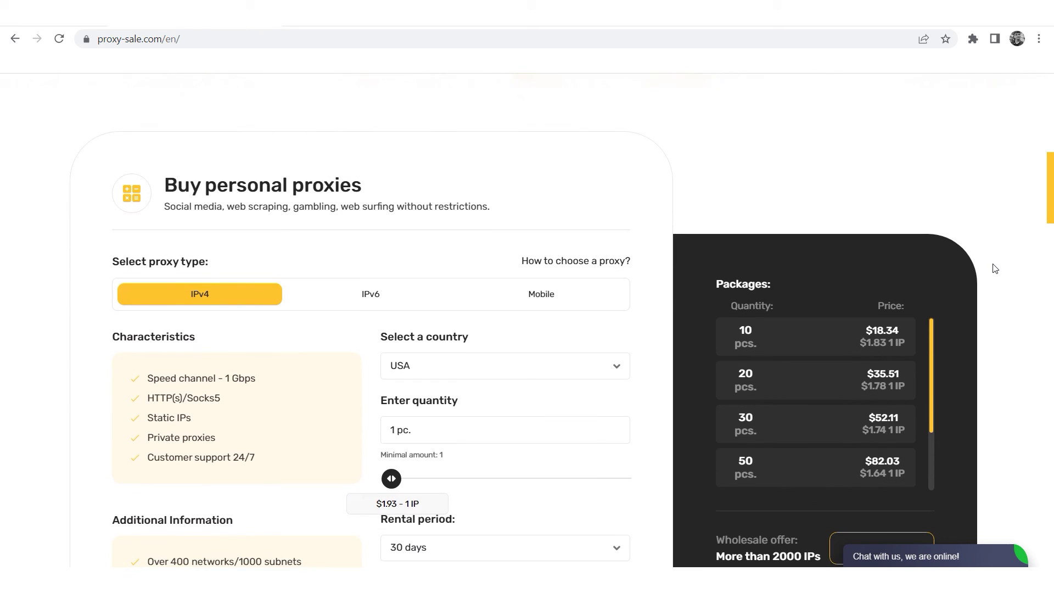
{"action": "scroll", "coordinate": [993, 269], "scroll_direction": "down", "scroll_amount": 1}
{"action": "scroll", "coordinate": [993, 268], "scroll_direction": "down", "scroll_amount": 1}
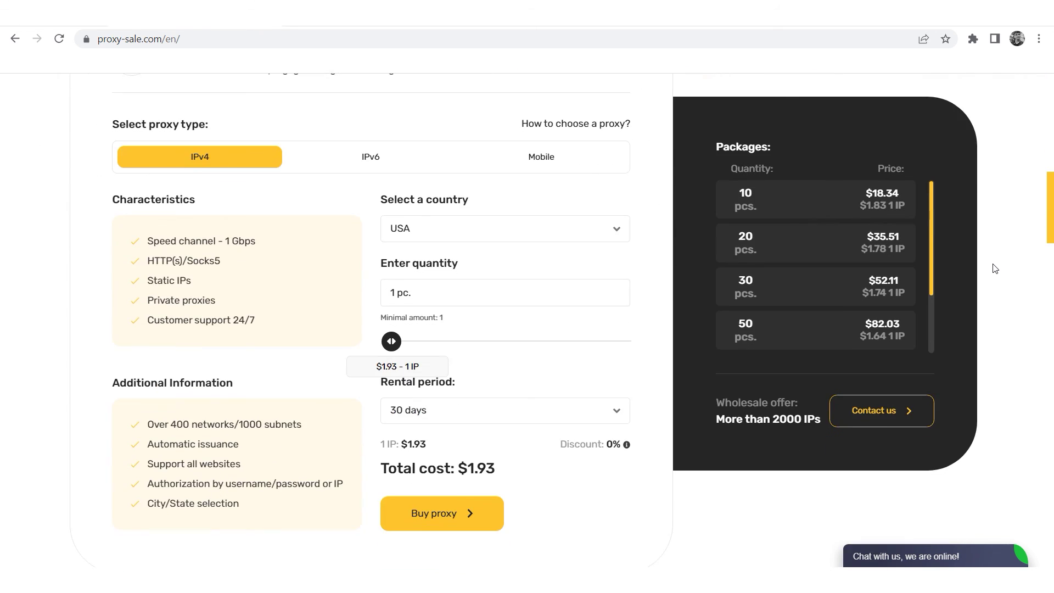
{"action": "scroll", "coordinate": [994, 269], "scroll_direction": "down", "scroll_amount": 1}
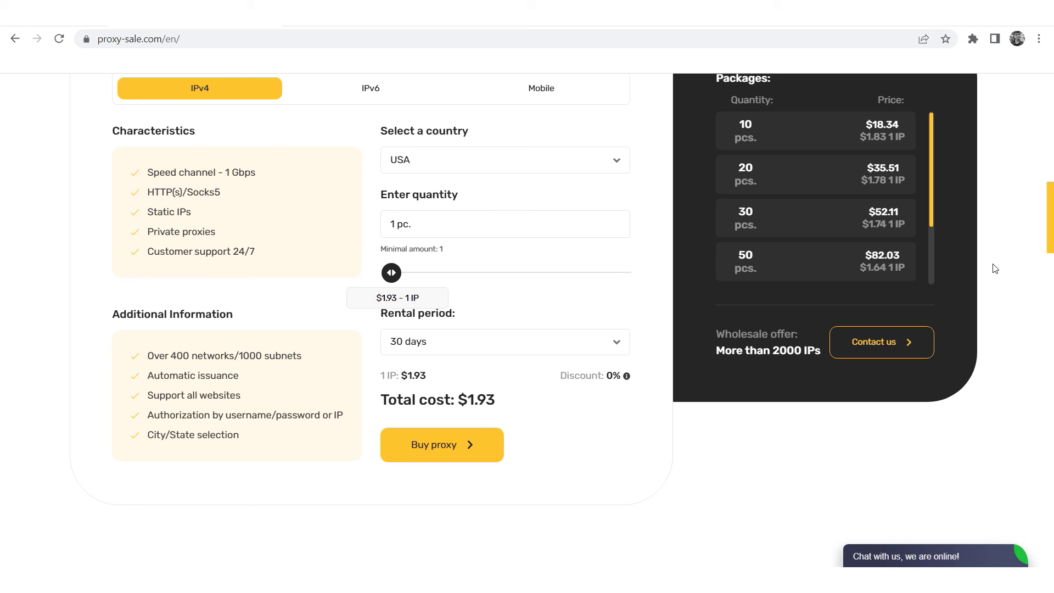
{"action": "scroll", "coordinate": [993, 268], "scroll_direction": "down", "scroll_amount": 1}
{"action": "scroll", "coordinate": [994, 269], "scroll_direction": "down", "scroll_amount": 1}
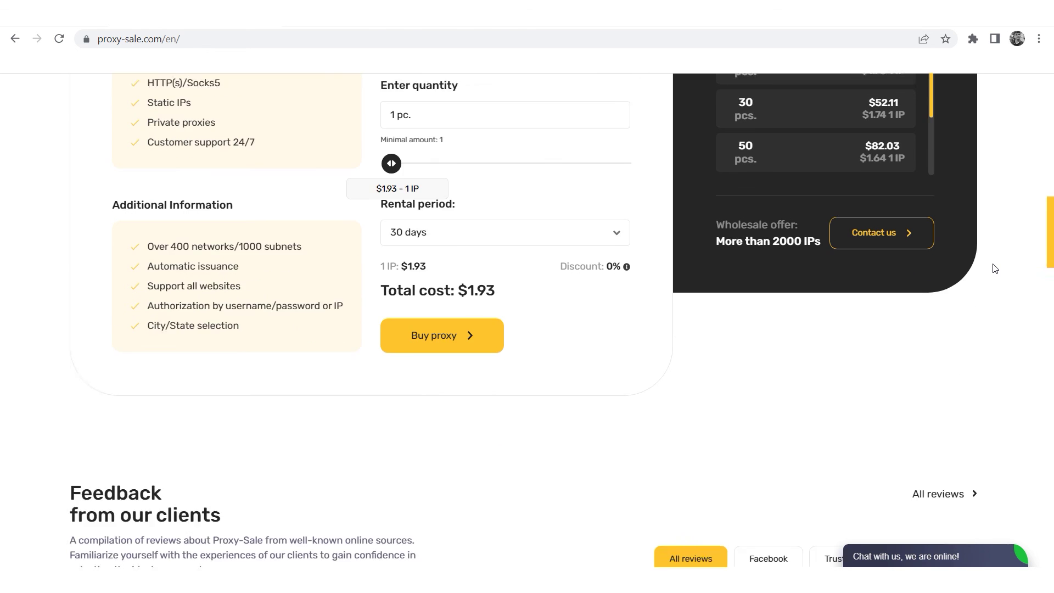